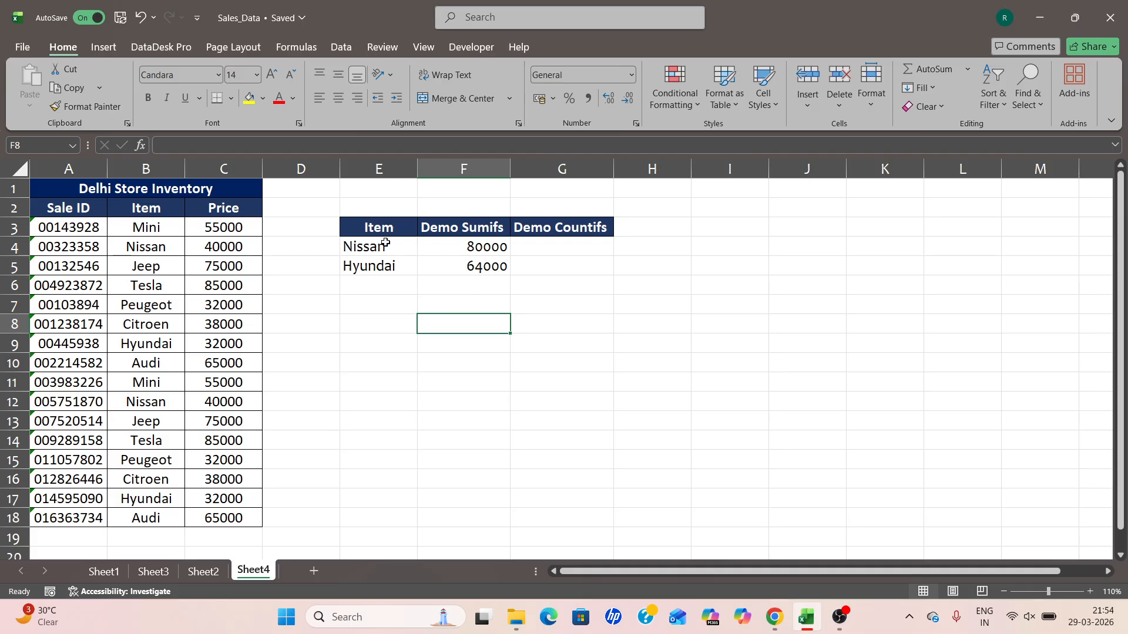
Examine the item names, the SUMIFS formula in the Demo Sumifs column, and the matching prices in the inventory table.
{"action": "left_click", "coordinate": [384, 242]}
{"action": "left_click", "coordinate": [387, 269]}
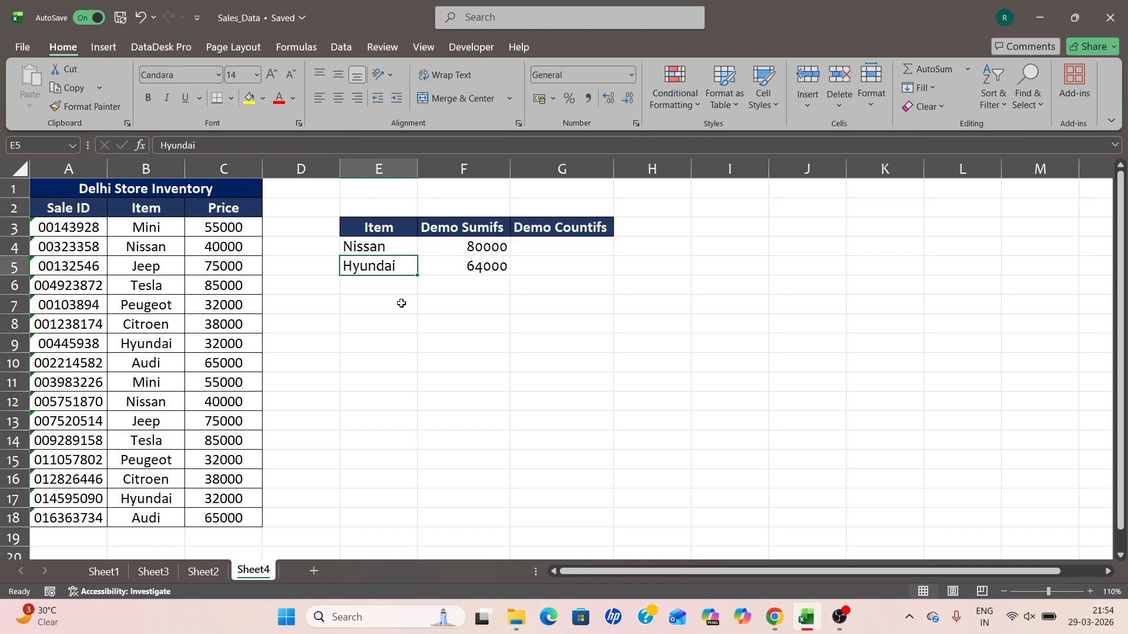
{"action": "left_click", "coordinate": [463, 249]}
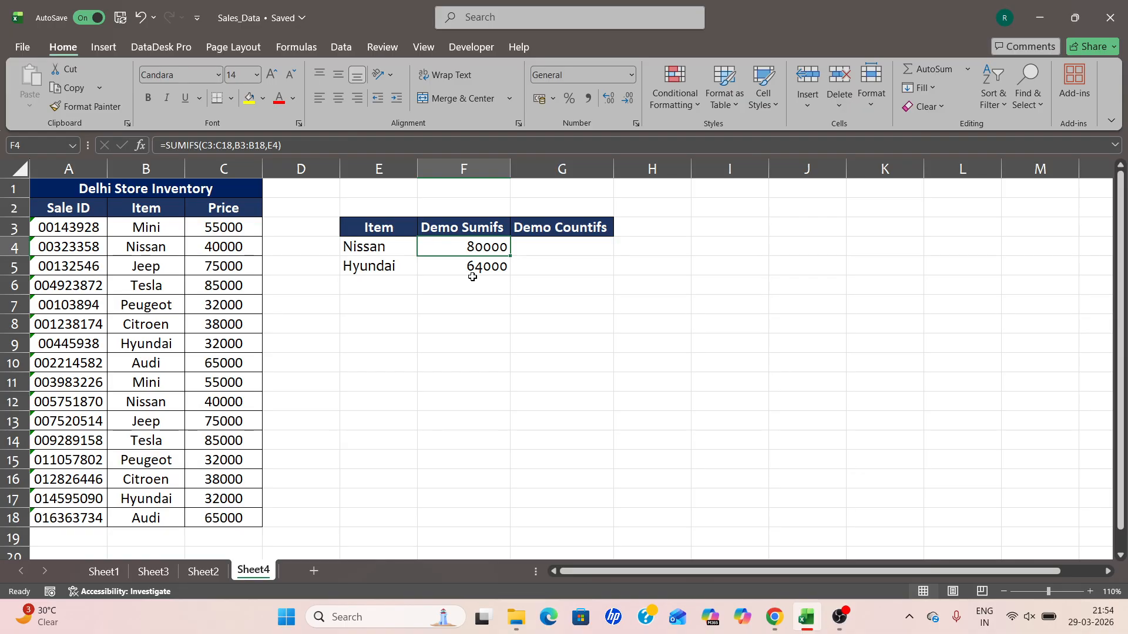
{"action": "left_click", "coordinate": [135, 247]}
{"action": "left_click", "coordinate": [243, 246]}
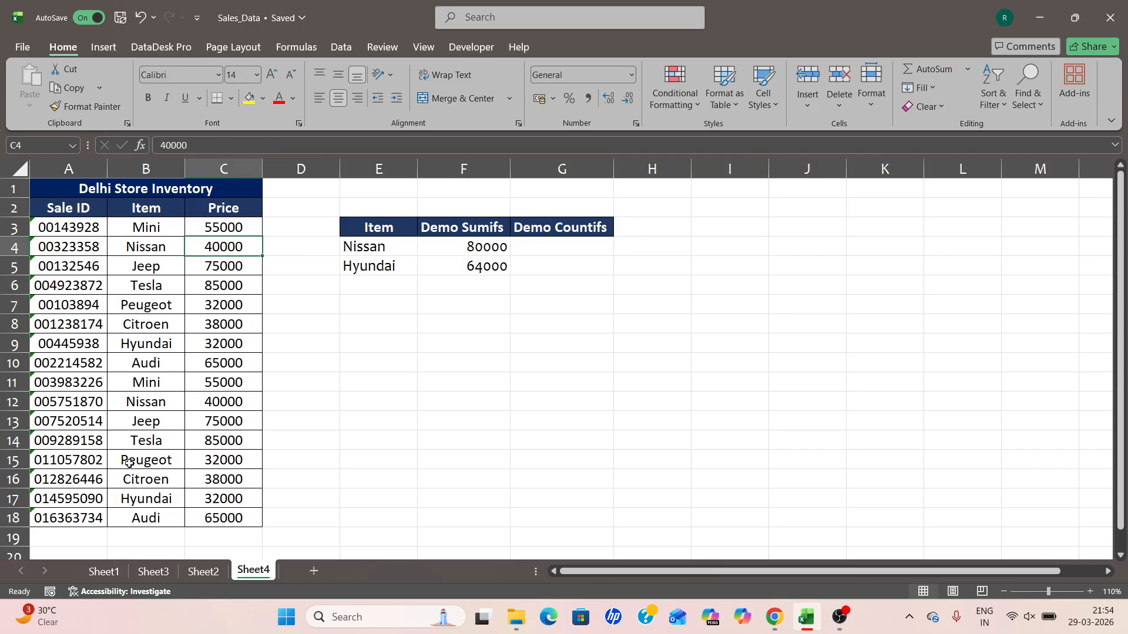
{"action": "left_click", "coordinate": [162, 405]}
{"action": "left_click", "coordinate": [221, 401]}
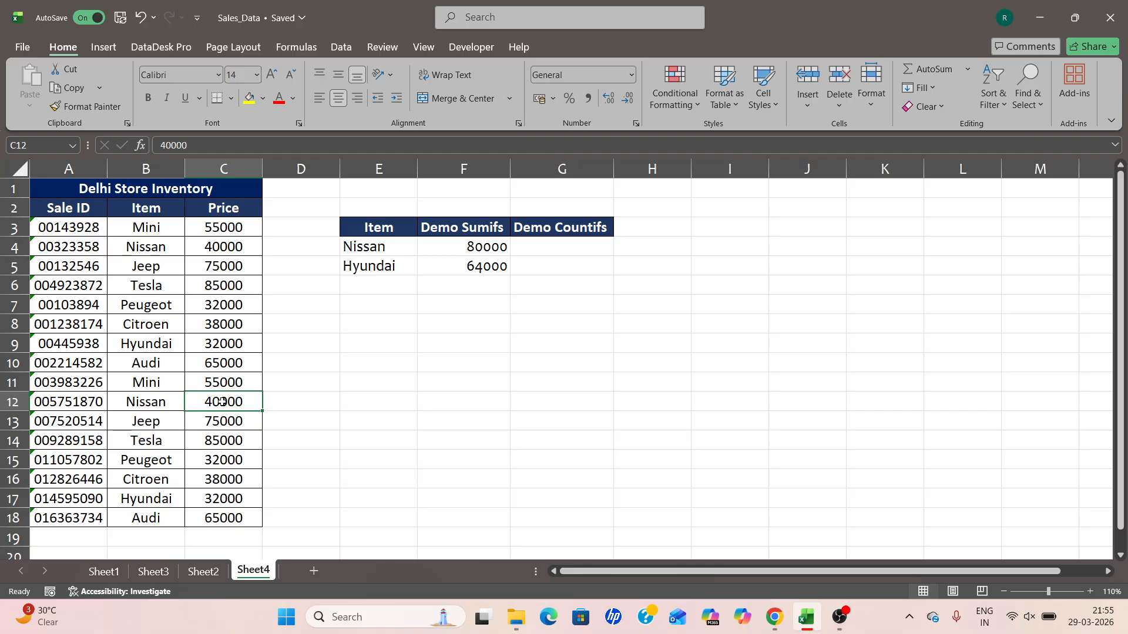
Start a COUNTIFS formula in cell G4 and open its Function Arguments dialog.
{"action": "left_click", "coordinate": [566, 250]}
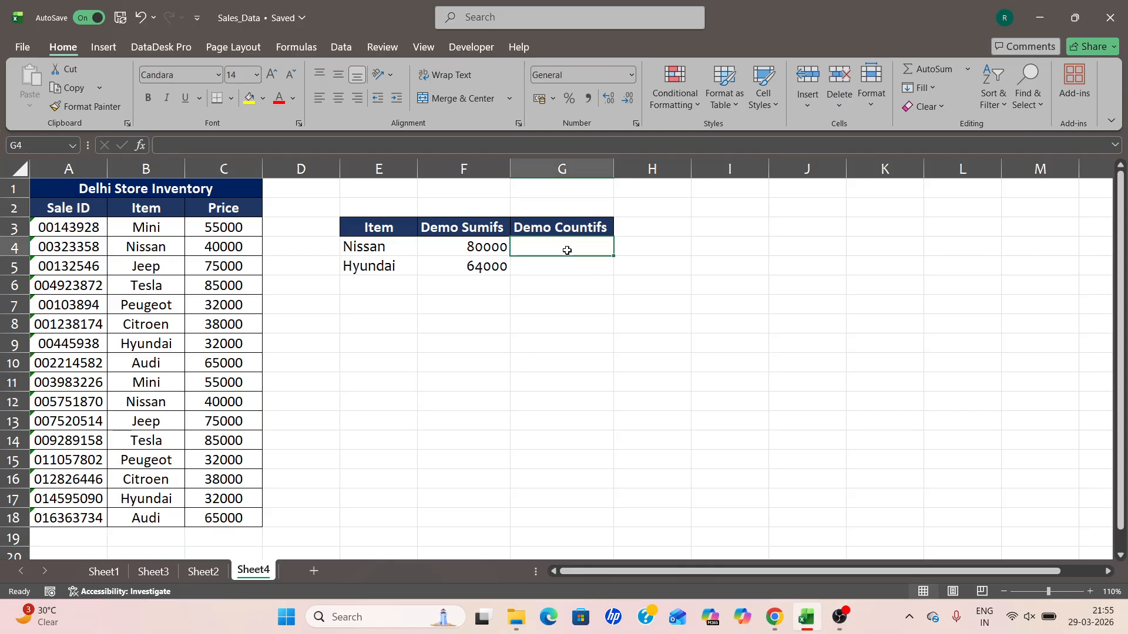
{"action": "type", "text": "="}
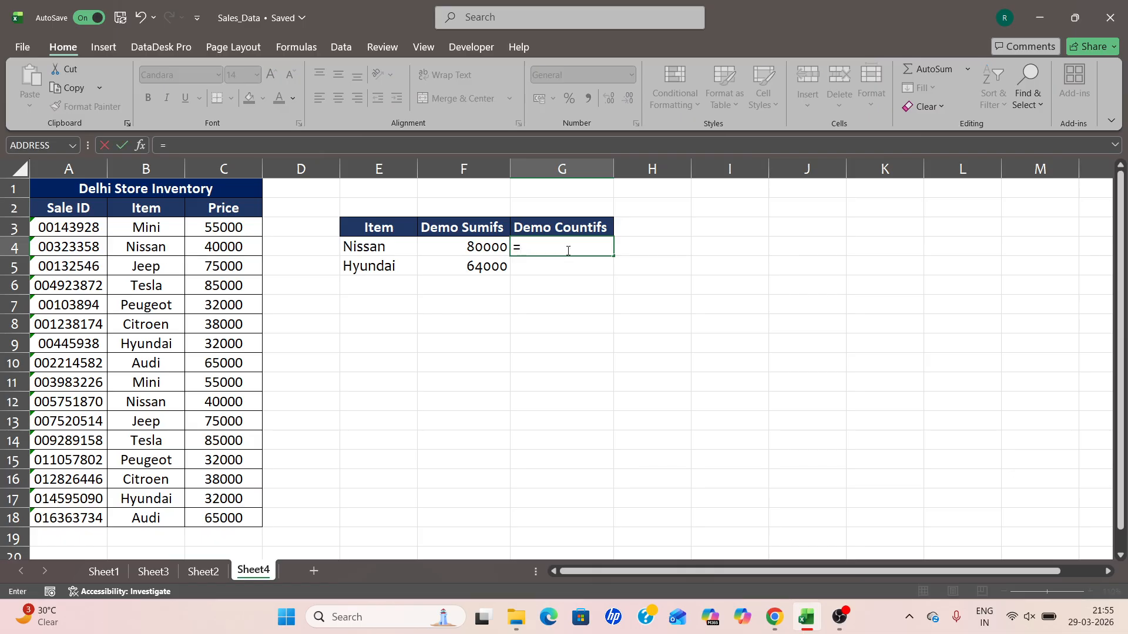
{"action": "type", "text": "countifs"}
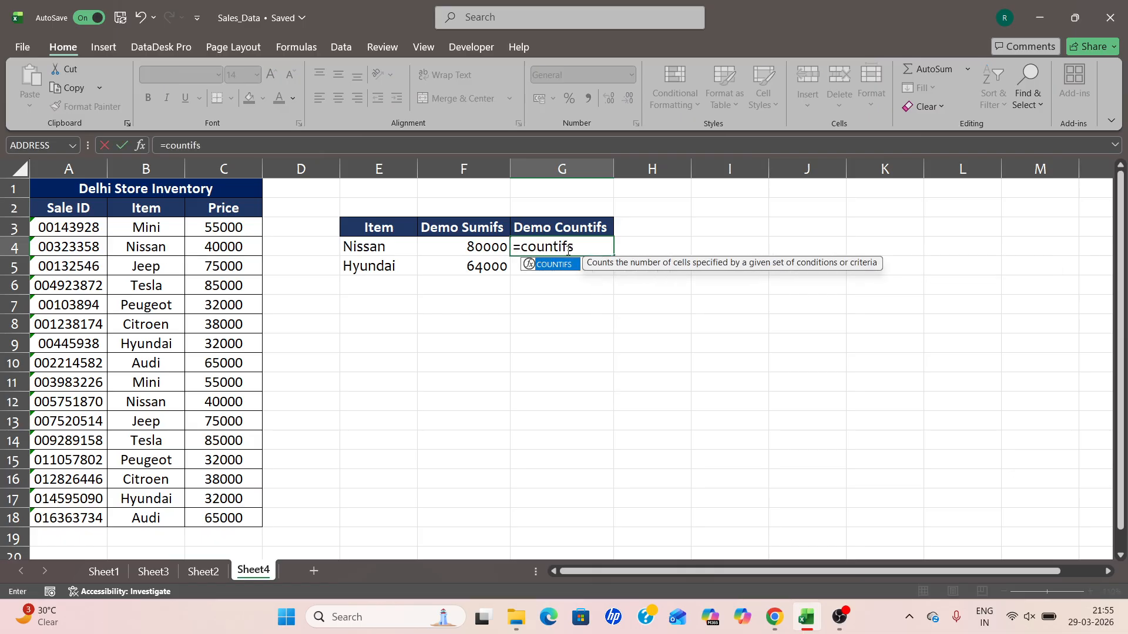
{"action": "key", "text": "Tab"}
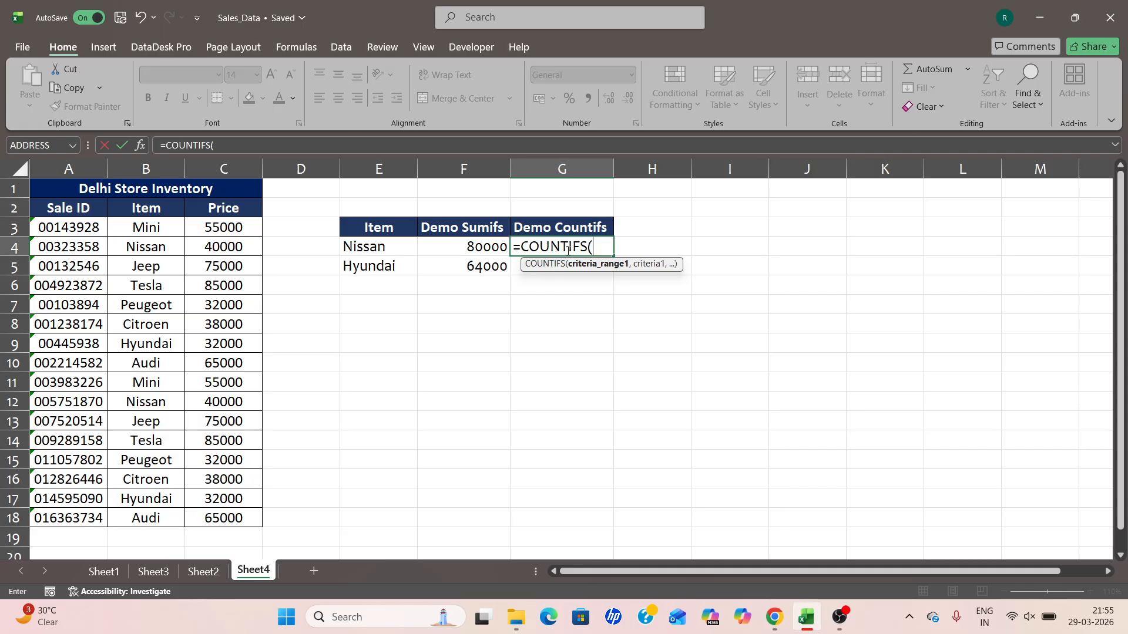
{"action": "left_click", "coordinate": [141, 146]}
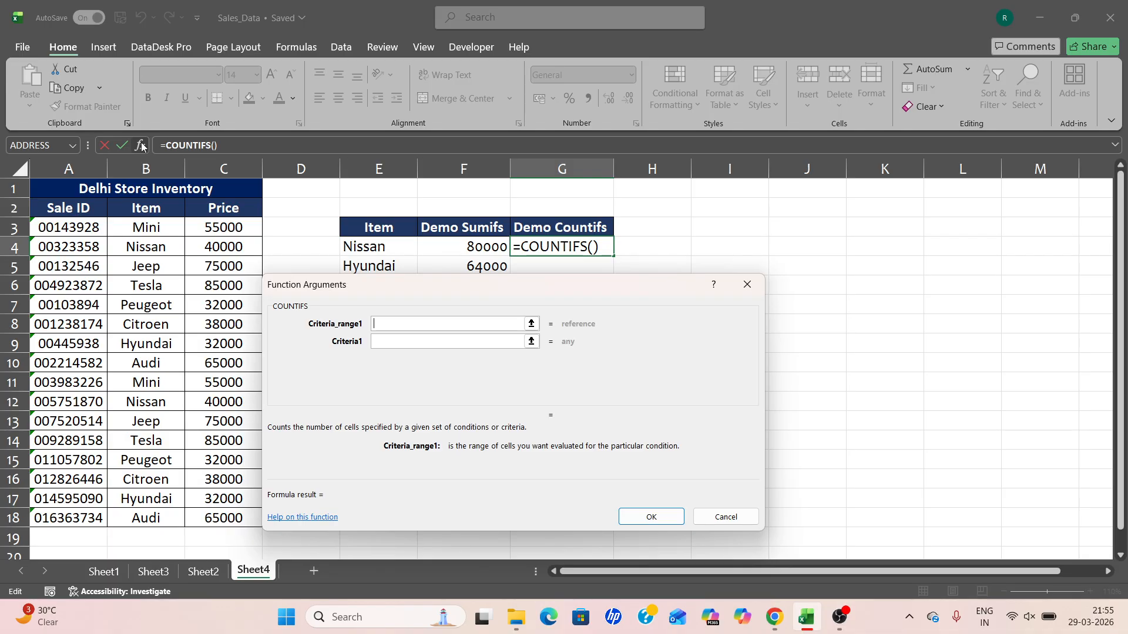
Set the COUNTIFS criteria range to B3:B18 and the criterion to cell E4, then confirm the formula.
{"action": "left_click_drag", "start_coordinate": [118, 226], "coordinate": [127, 518]}
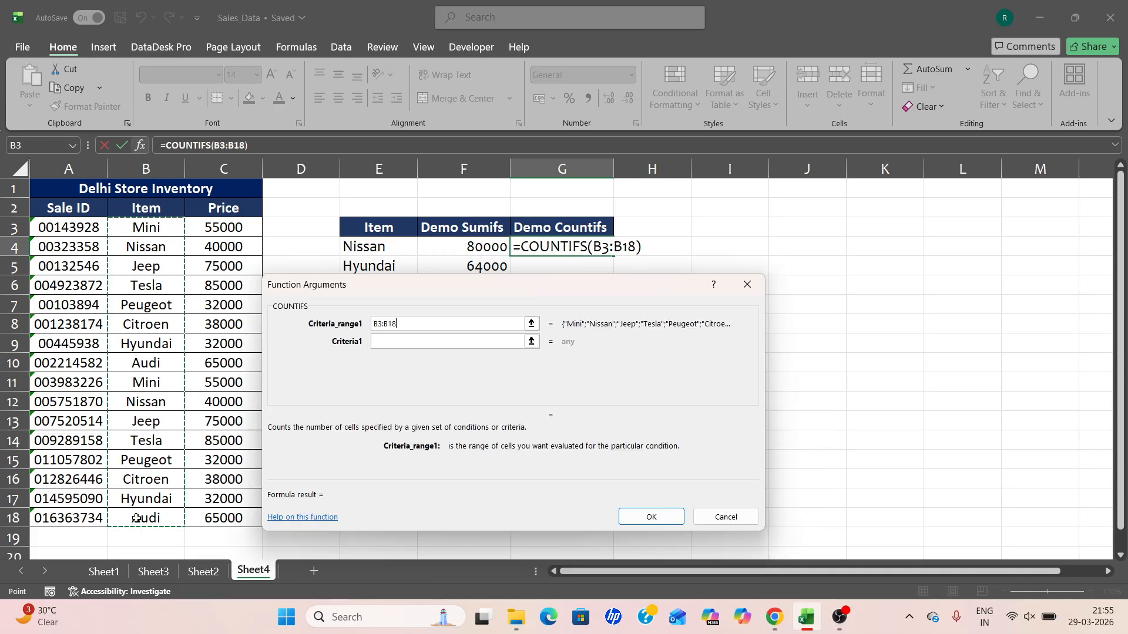
{"action": "left_click", "coordinate": [434, 340]}
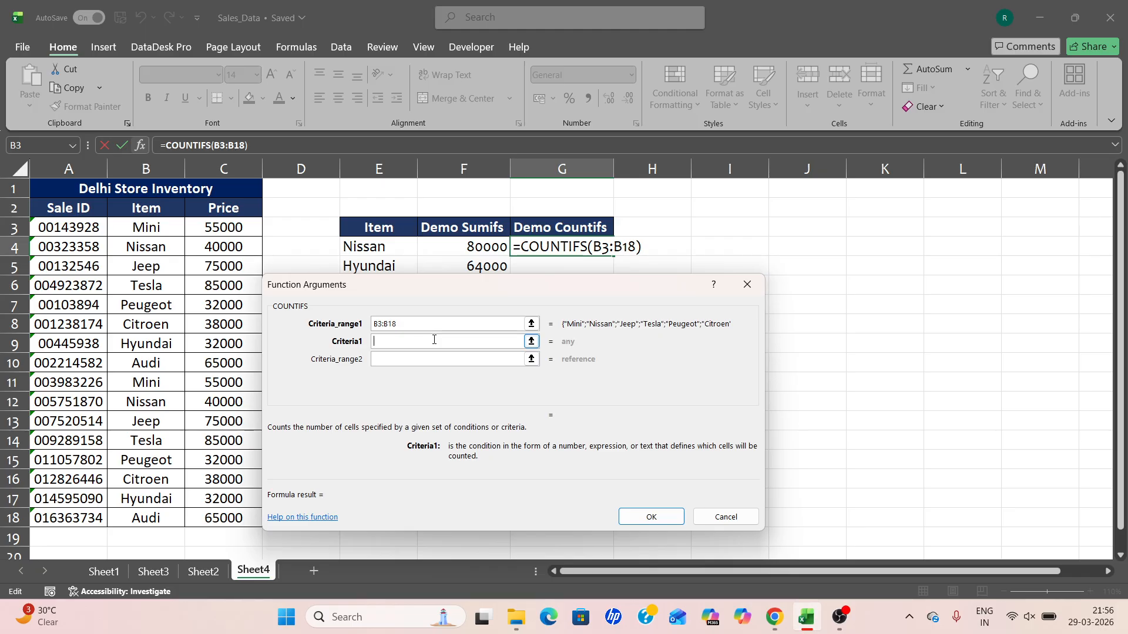
{"action": "left_click", "coordinate": [381, 247]}
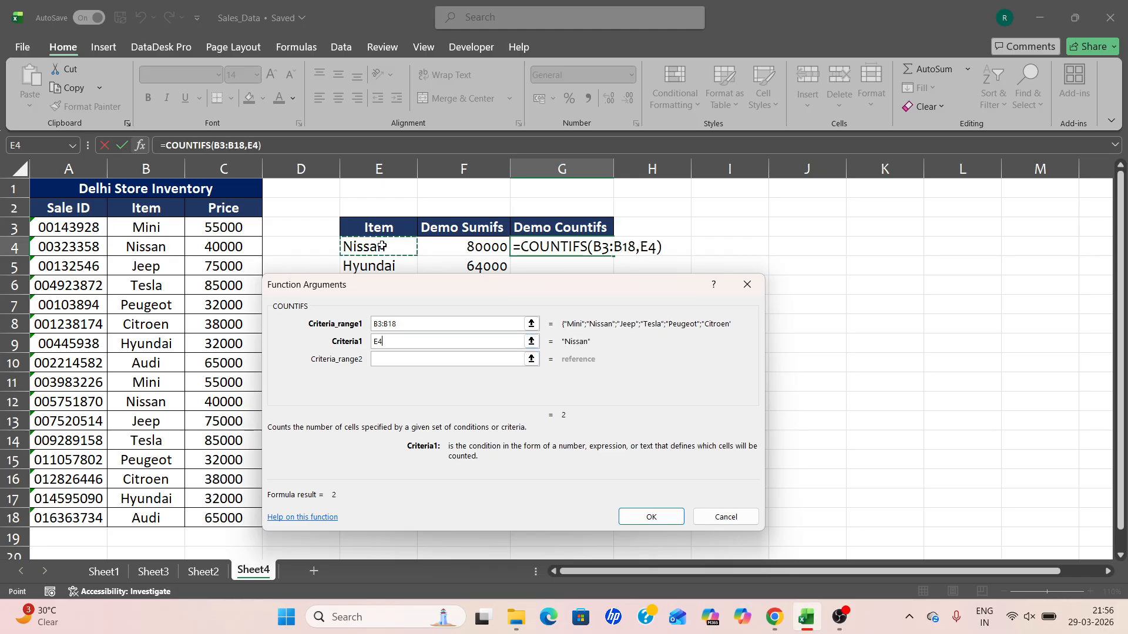
{"action": "left_click_drag", "start_coordinate": [424, 291], "coordinate": [390, 312]}
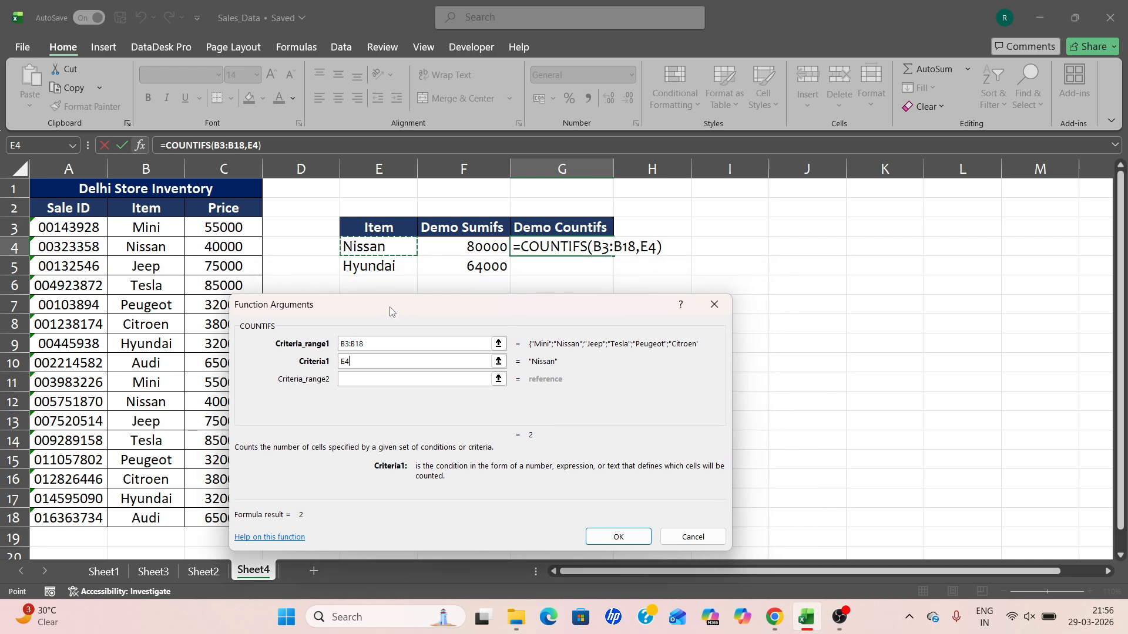
{"action": "left_click", "coordinate": [614, 538]}
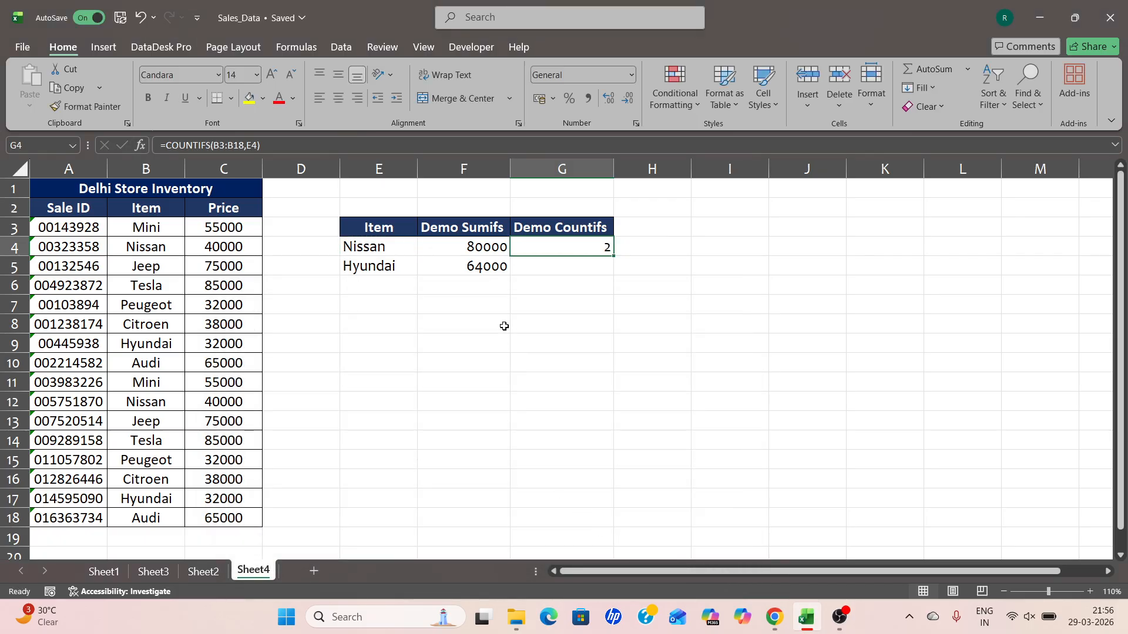
Start a COUNTIFS formula in cell G5 and open its Function Arguments dialog.
{"action": "left_click", "coordinate": [577, 264]}
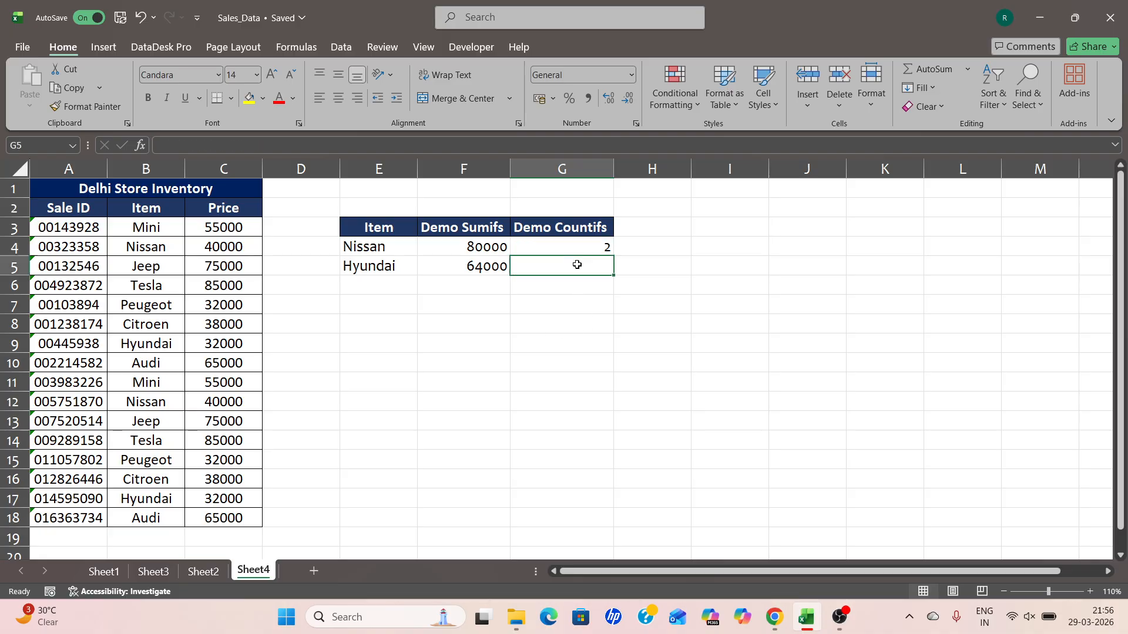
{"action": "left_click", "coordinate": [574, 247]}
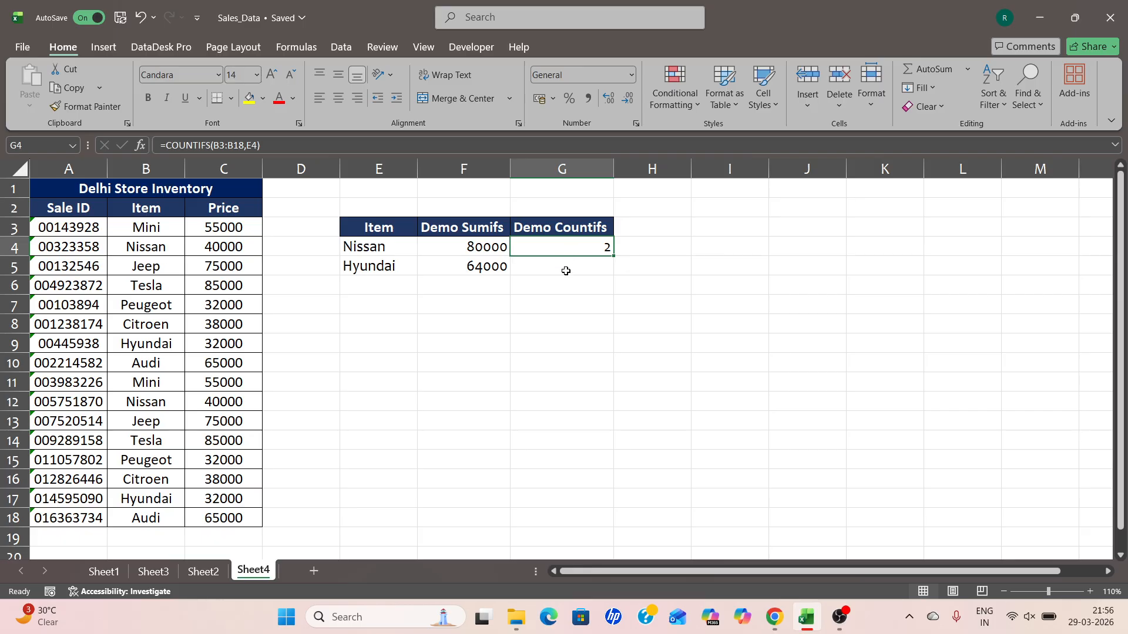
{"action": "left_click", "coordinate": [565, 271]}
{"action": "type", "text": "="}
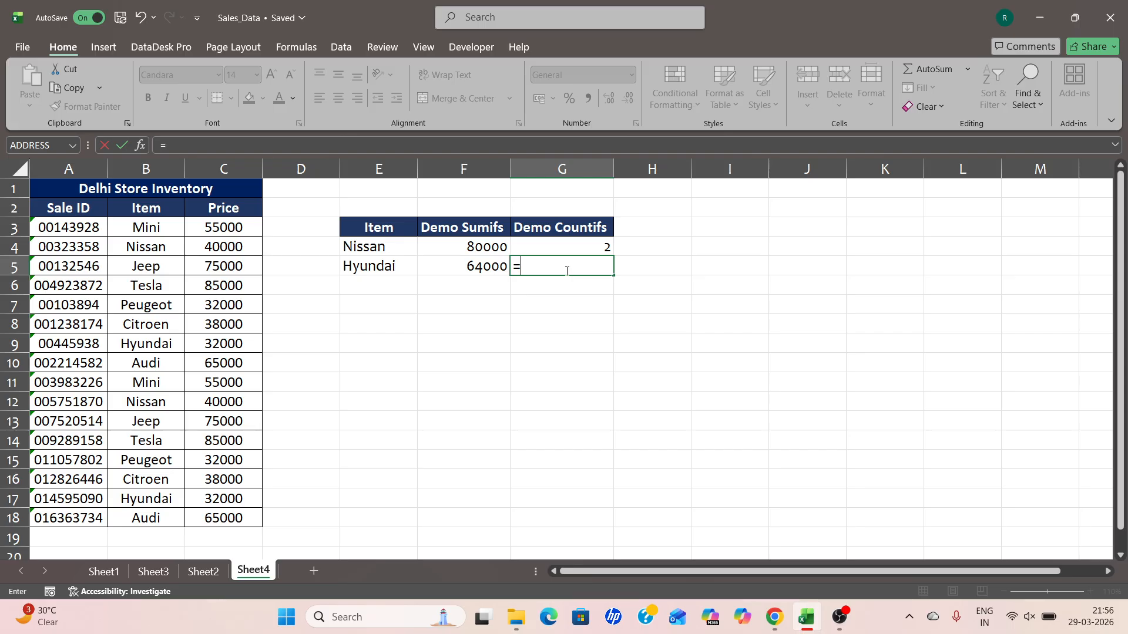
{"action": "type", "text": "counifs"}
{"action": "key", "text": "BackSpace"}
{"action": "key", "text": "BackSpace"}
{"action": "key", "text": "BackSpace"}
{"action": "type", "text": "t"}
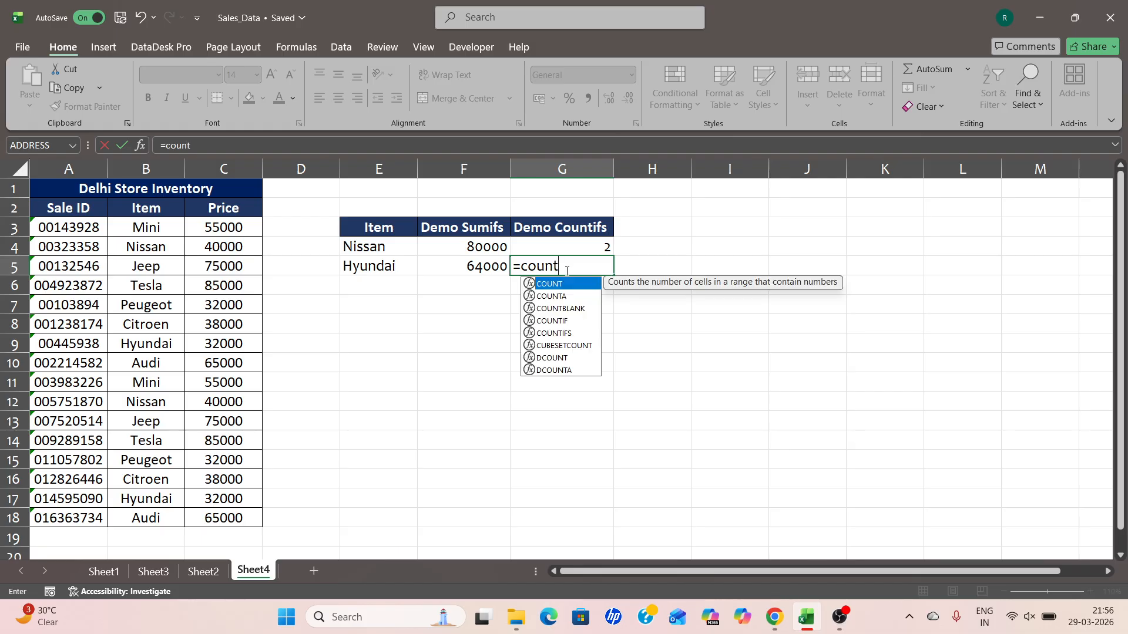
{"action": "type", "text": "ifs"}
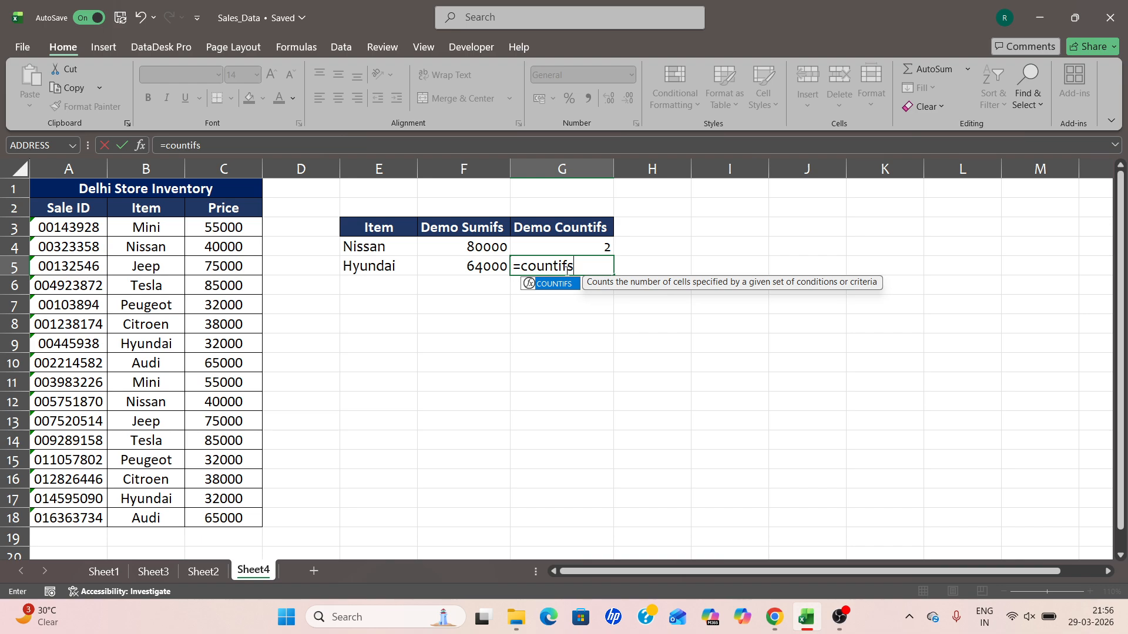
{"action": "key", "text": "Tab"}
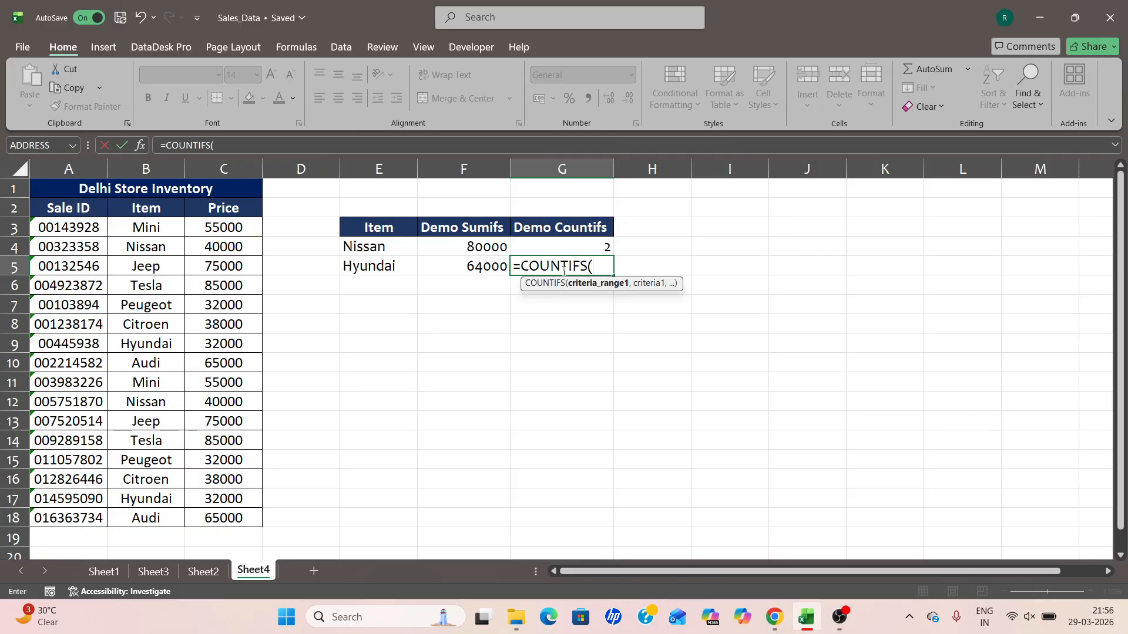
{"action": "left_click", "coordinate": [140, 146]}
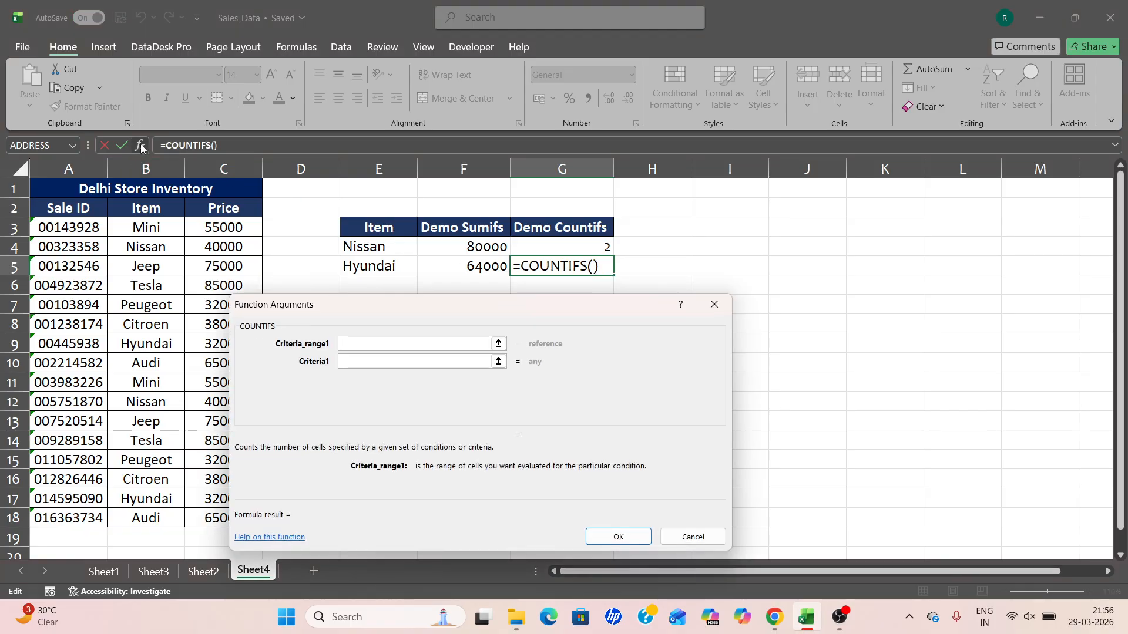
Set the COUNTIFS criteria range to B3:B18 and the criterion to cell E5, then confirm the formula.
{"action": "left_click_drag", "start_coordinate": [370, 310], "coordinate": [418, 310]}
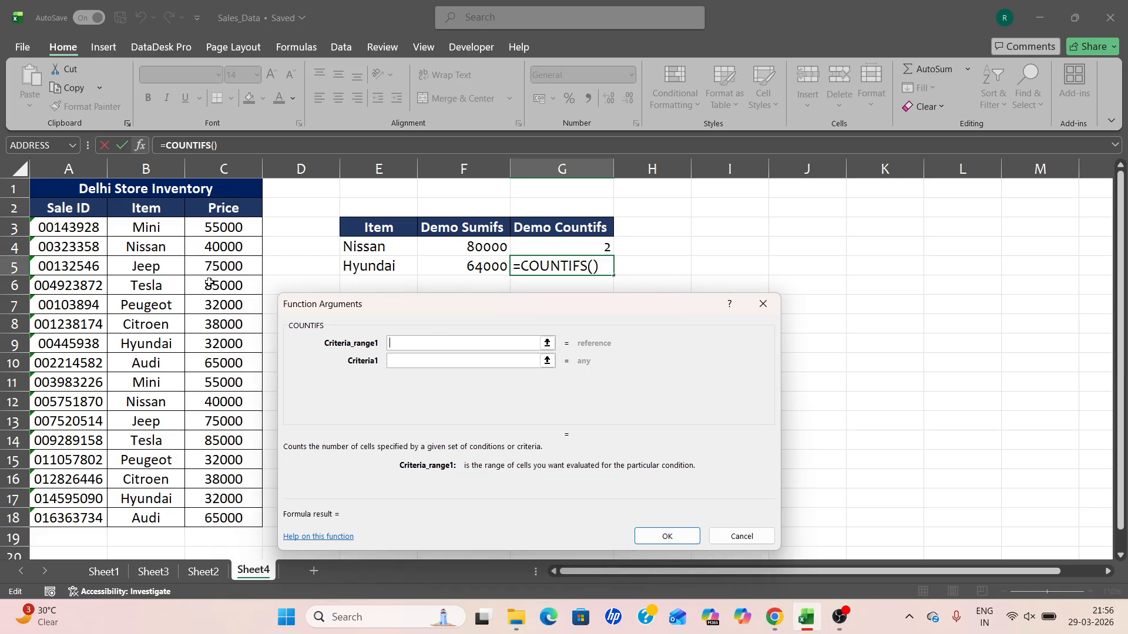
{"action": "left_click_drag", "start_coordinate": [164, 226], "coordinate": [156, 519]}
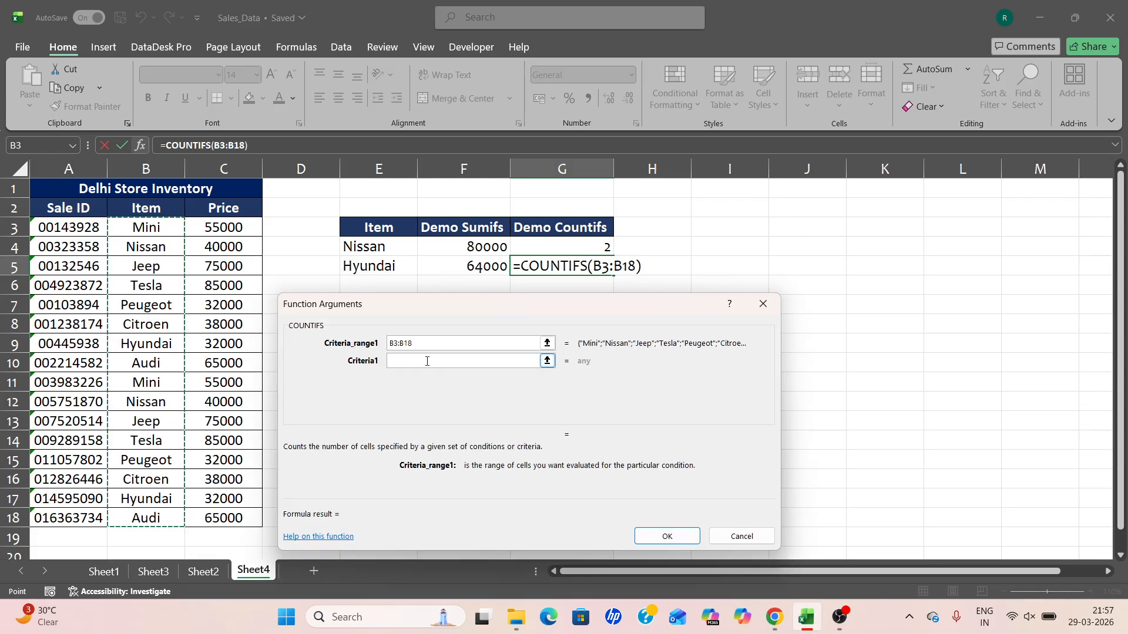
{"action": "left_click", "coordinate": [427, 360]}
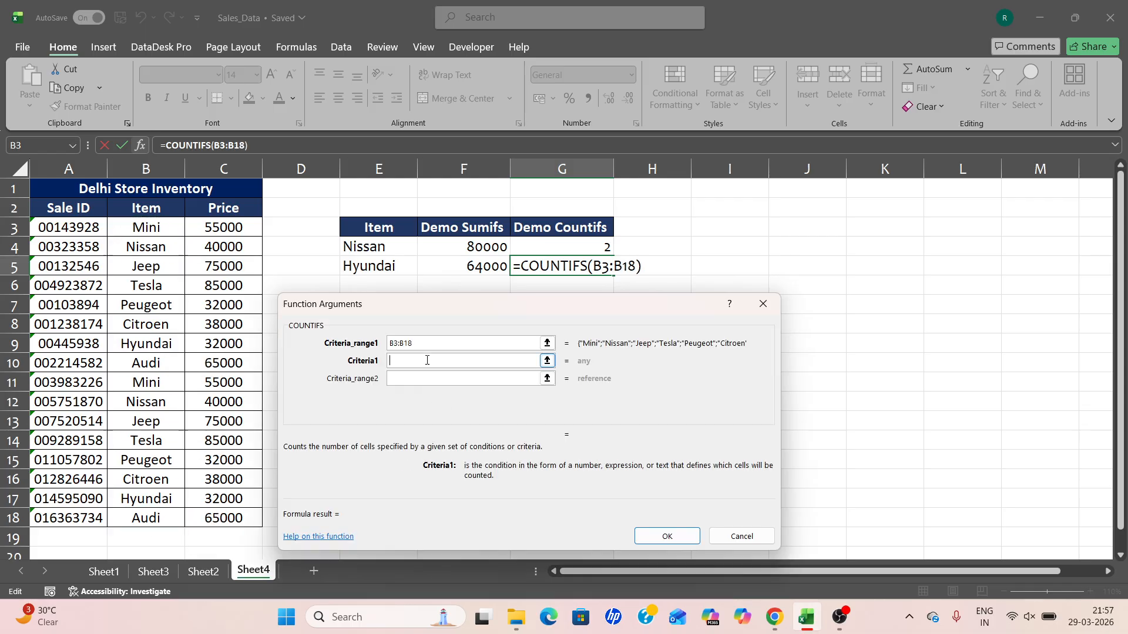
{"action": "left_click", "coordinate": [373, 267]}
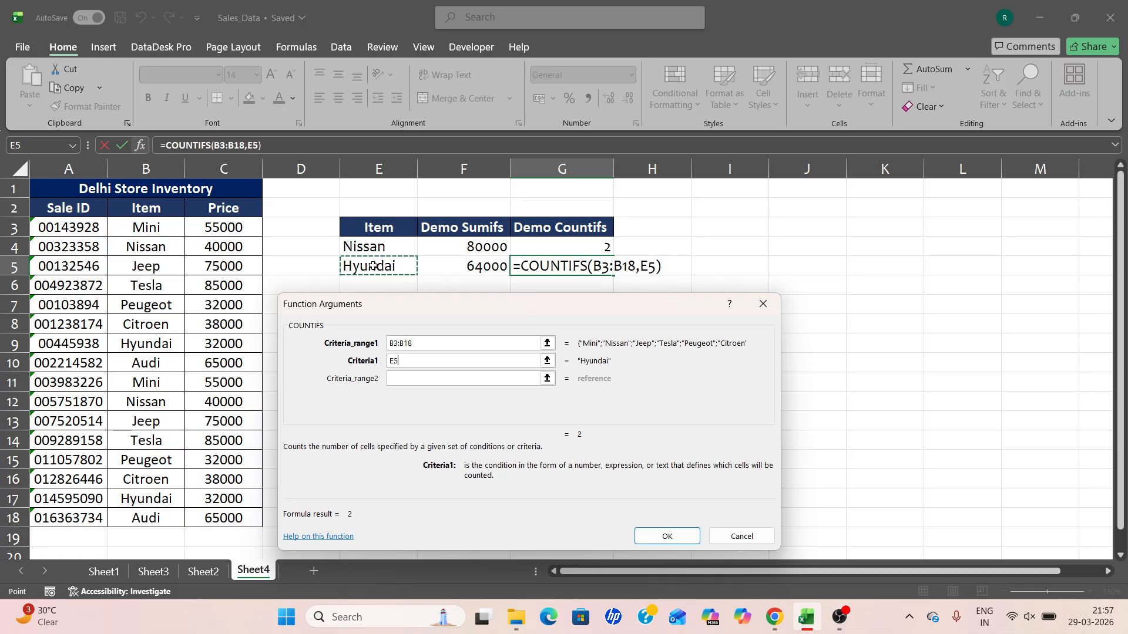
{"action": "left_click", "coordinate": [666, 537]}
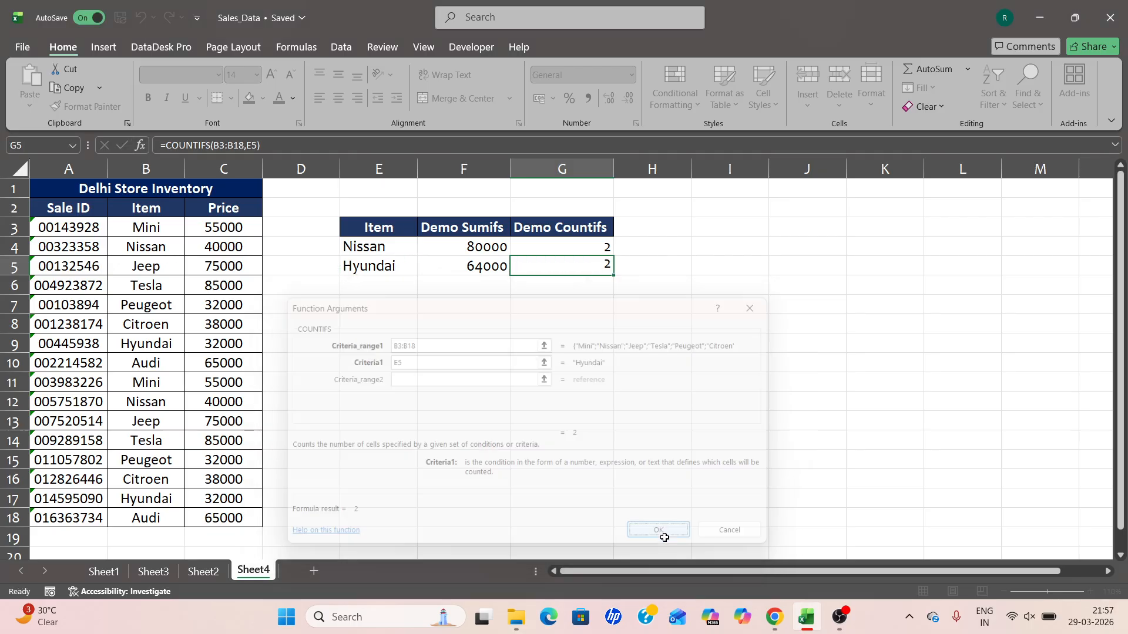